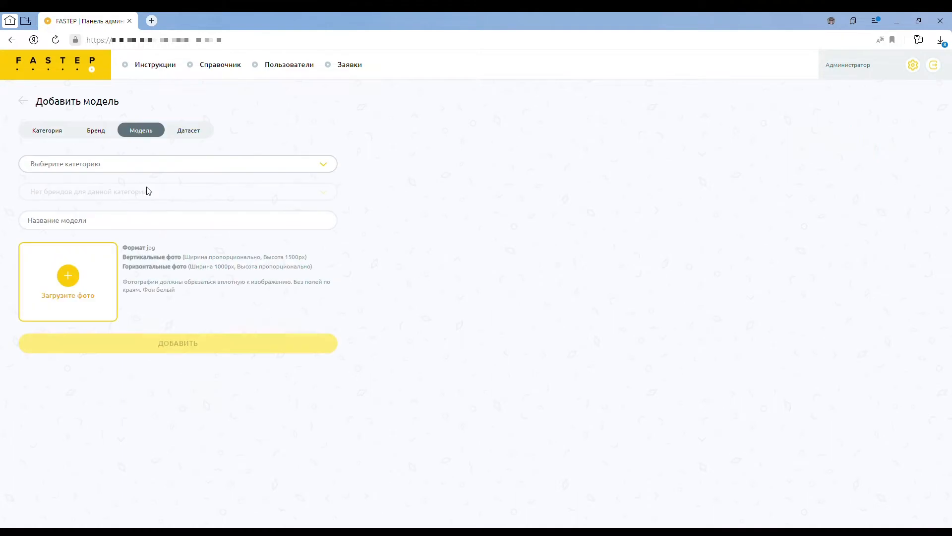
Add the model IPES6451KF with its product photo under category Варочные панели and brand Electrolux
click(151, 171)
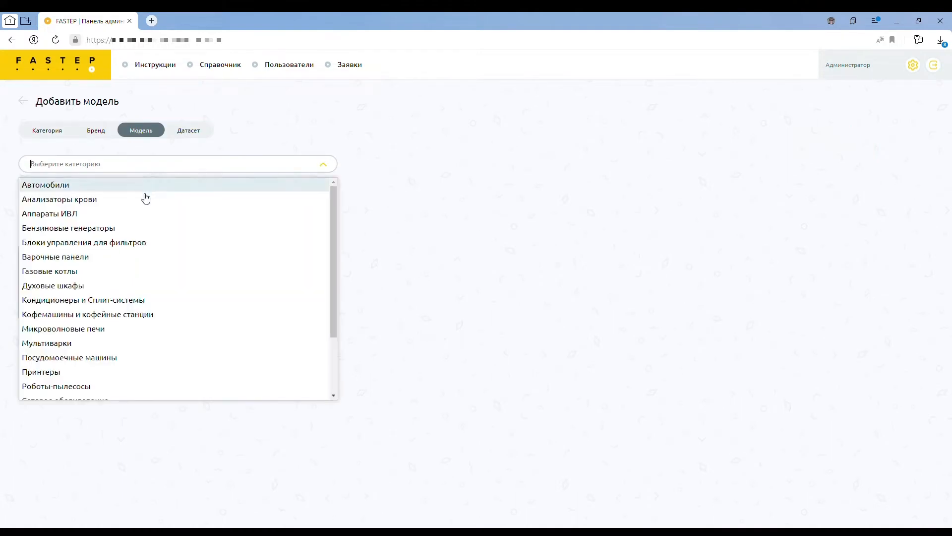
click(123, 260)
click(138, 195)
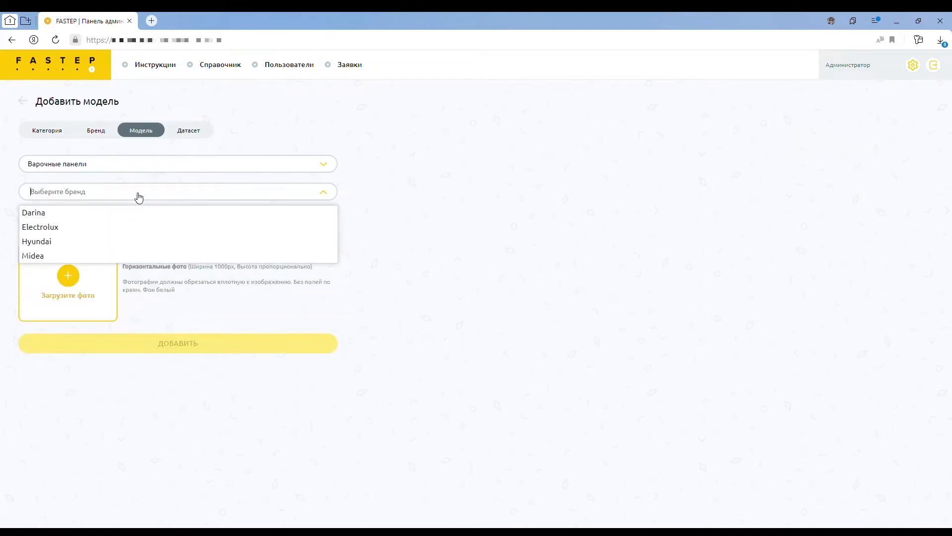
click(134, 225)
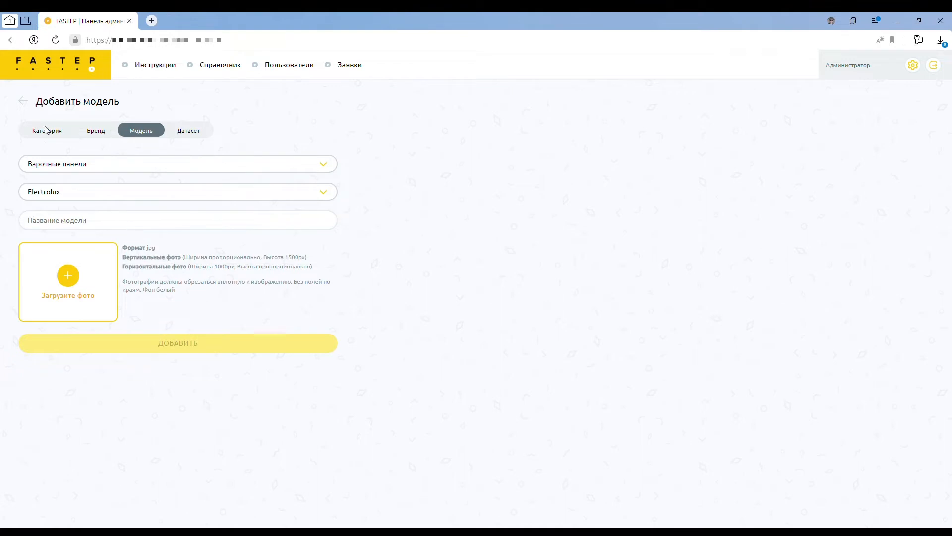
text(IPES6451KF)
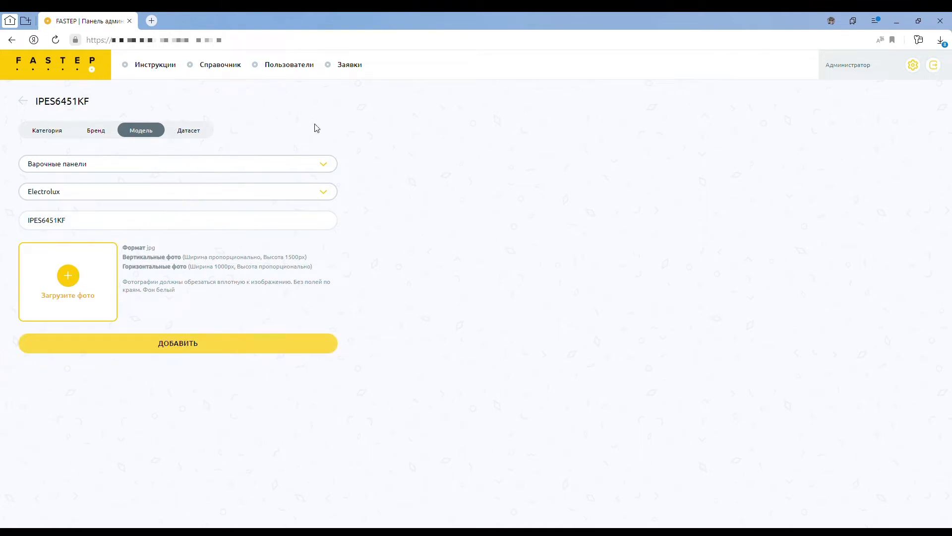
click(182, 348)
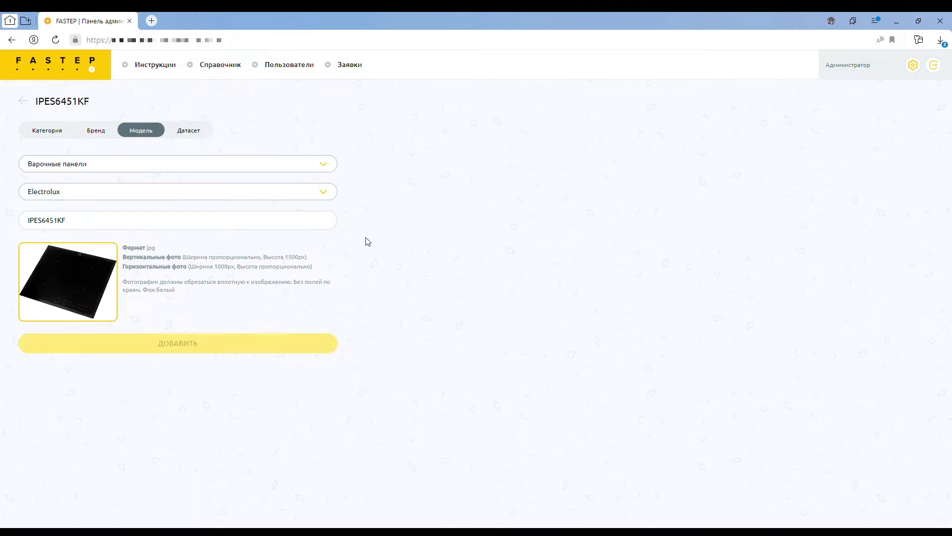
Start a marker for the model, upload the full hob image and extend the crop frame over the whole hob
click(415, 210)
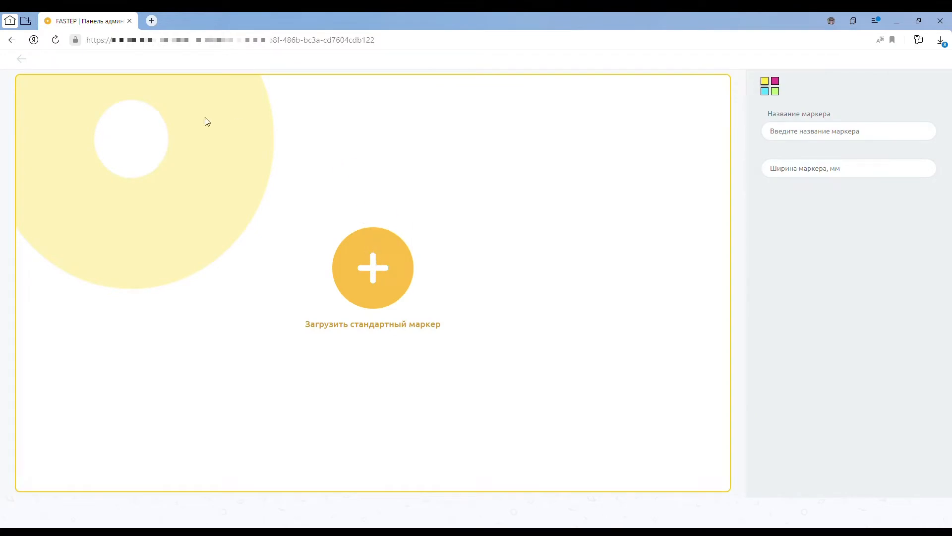
click(336, 276)
mouse_move(337, 276)
mouse_down()
mouse_move(164, 174)
mouse_move(158, 159)
mouse_up()
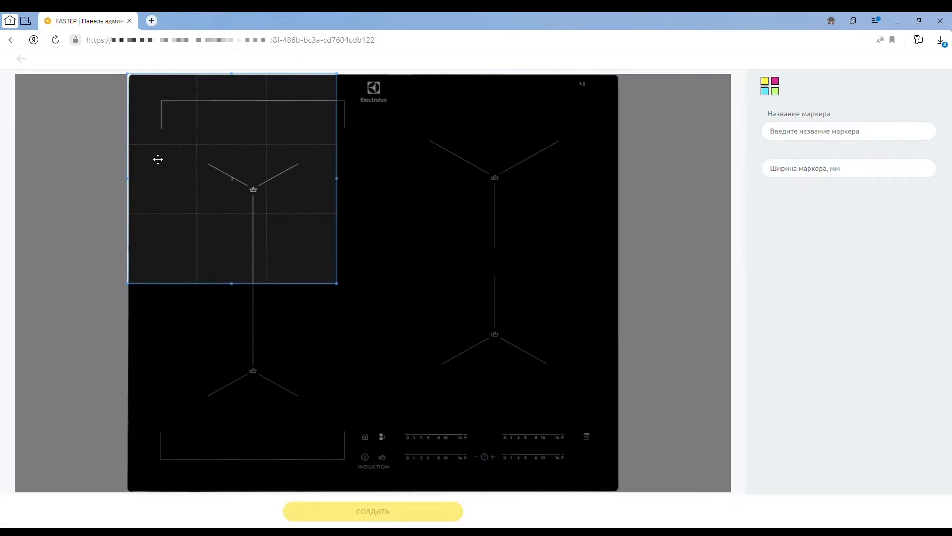
drag(338, 283, 619, 492)
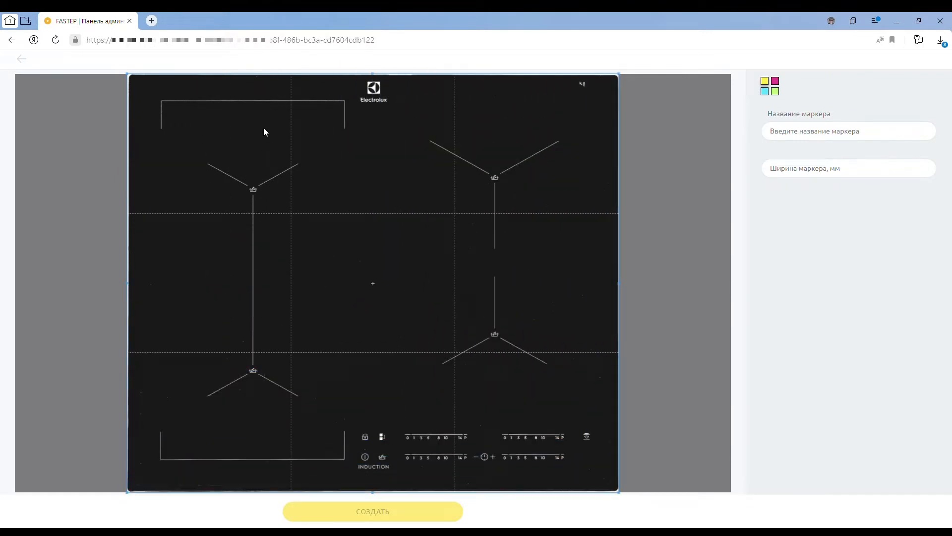
Name the marker IPES6451KF_marker_full, set its width to 590 mm and create it
text(IPES6451KF_marker_full)
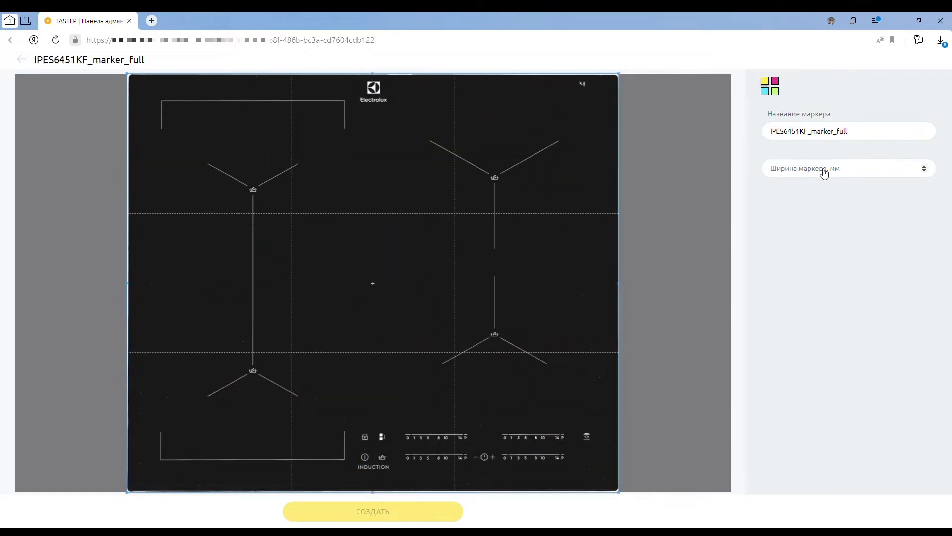
text(590)
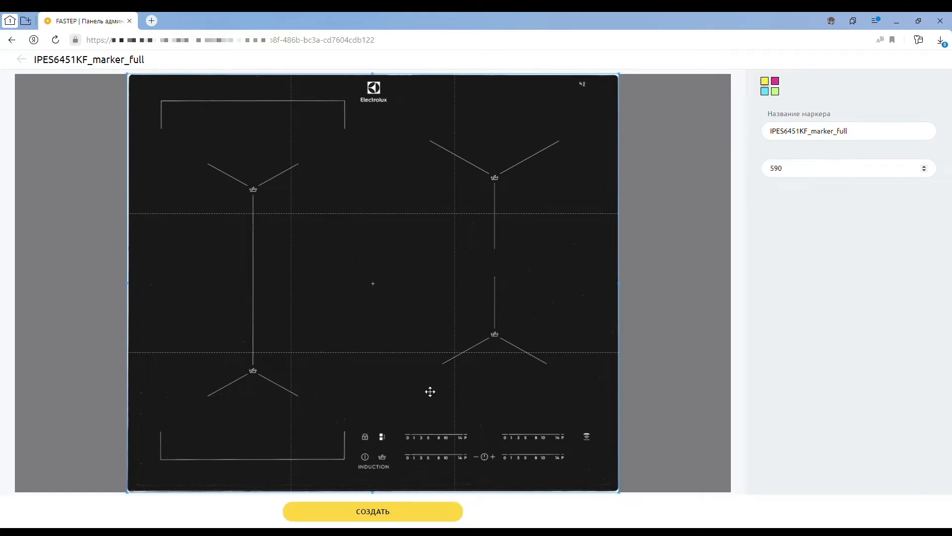
click(423, 517)
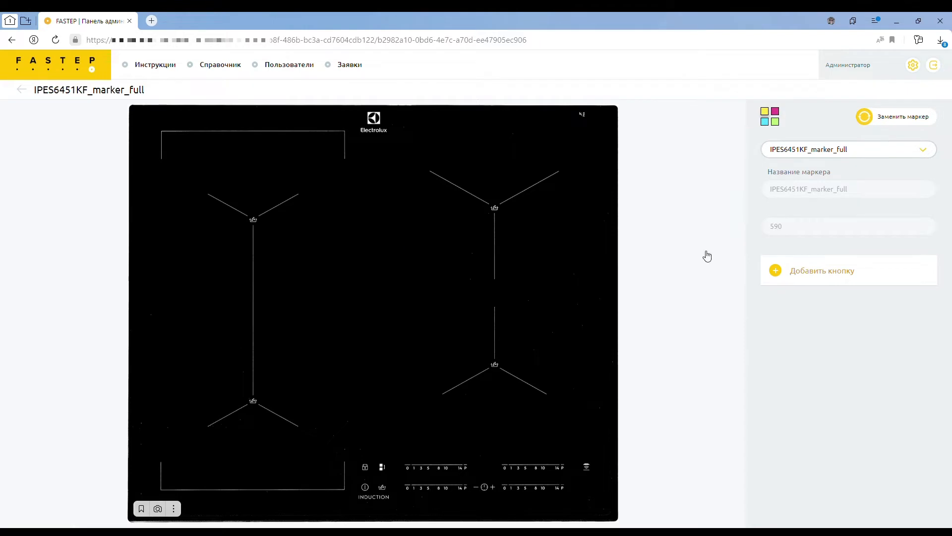
Add a button area named "Индукционная зона нагрева ЛП" and fit it around the front-left cooking zone
click(808, 270)
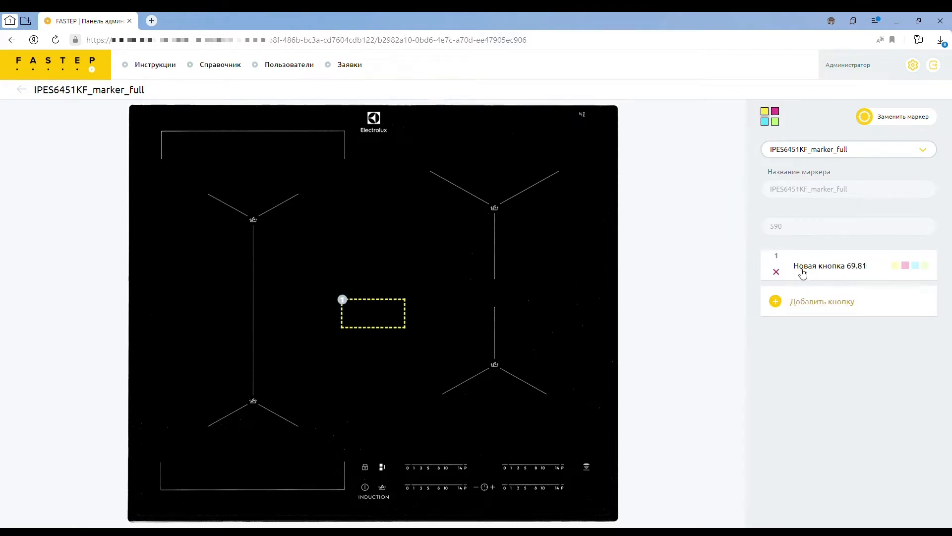
click(831, 267)
text(Индукционная зона нагрева ЛП)
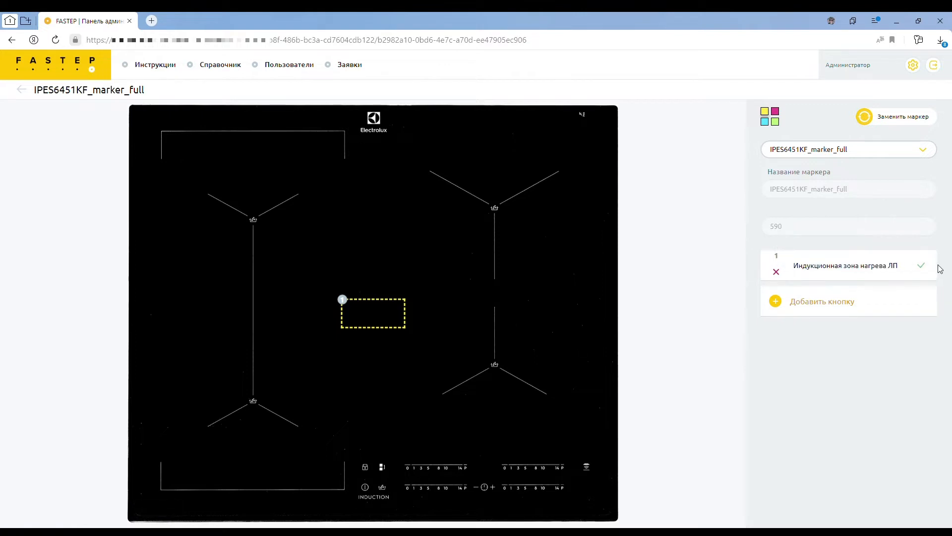
click(923, 269)
mouse_move(380, 317)
mouse_down()
mouse_move(204, 475)
mouse_move(345, 389)
mouse_move(349, 329)
mouse_up()
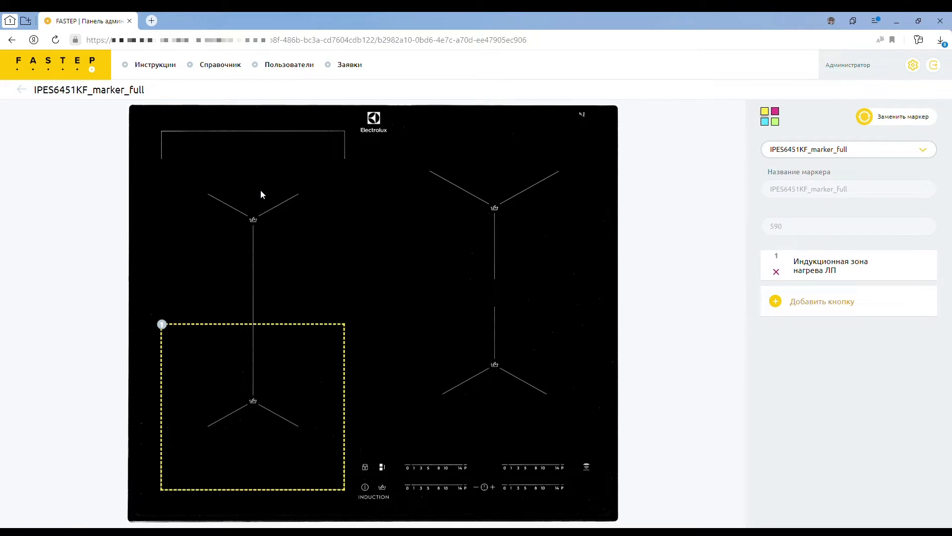
Add a second button area named "Индукционная зона нагрева ЛЗ" and fit it around the rear-left cooking zone
click(840, 310)
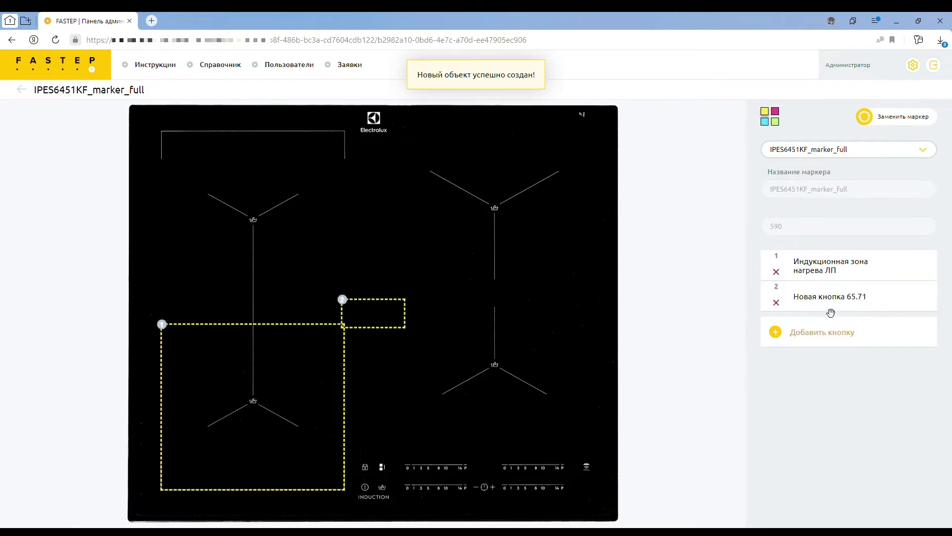
click(831, 305)
double_click(830, 302)
key(ctrl+a)
text(Индукционная зона нагрева ЛЗ)
click(921, 296)
mouse_move(397, 311)
mouse_down()
mouse_move(230, 182)
mouse_move(217, 144)
mouse_move(350, 308)
mouse_up()
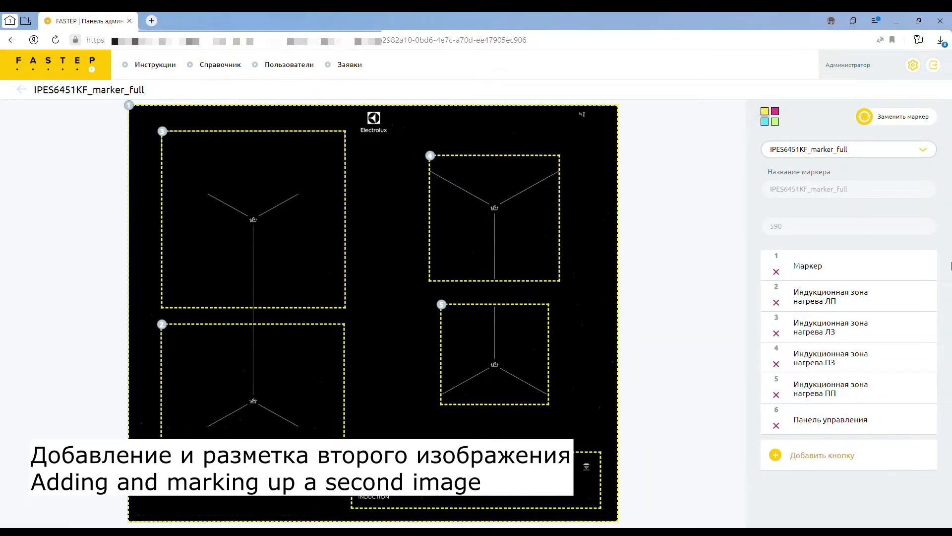
Start another marker named IPES6451KF_marker_panel and upload the control panel image for it
click(883, 152)
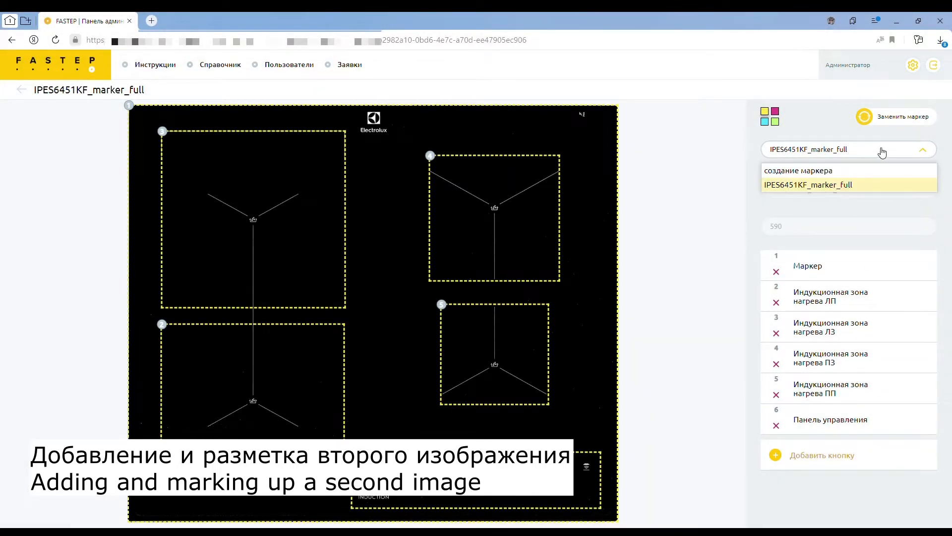
click(816, 172)
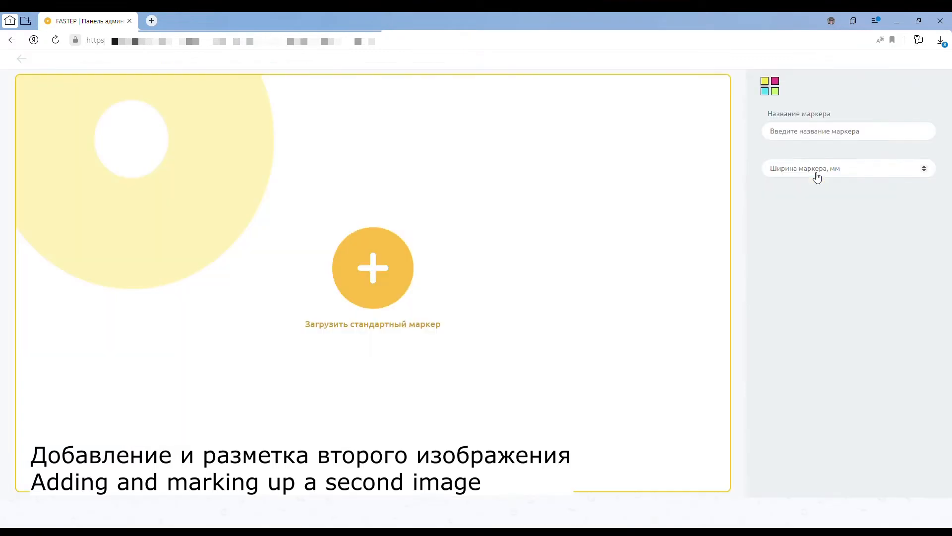
click(814, 132)
text(IPES6451KF_marker_panel)
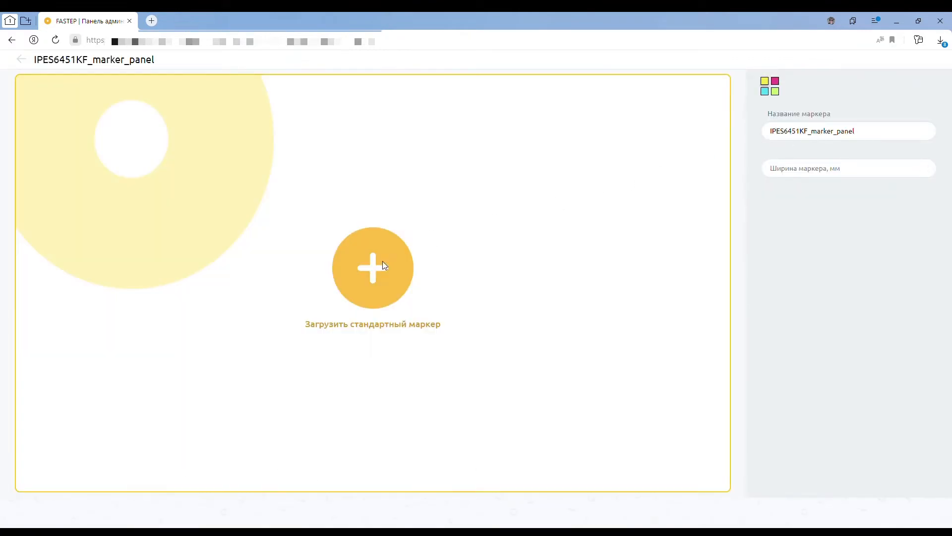
click(388, 257)
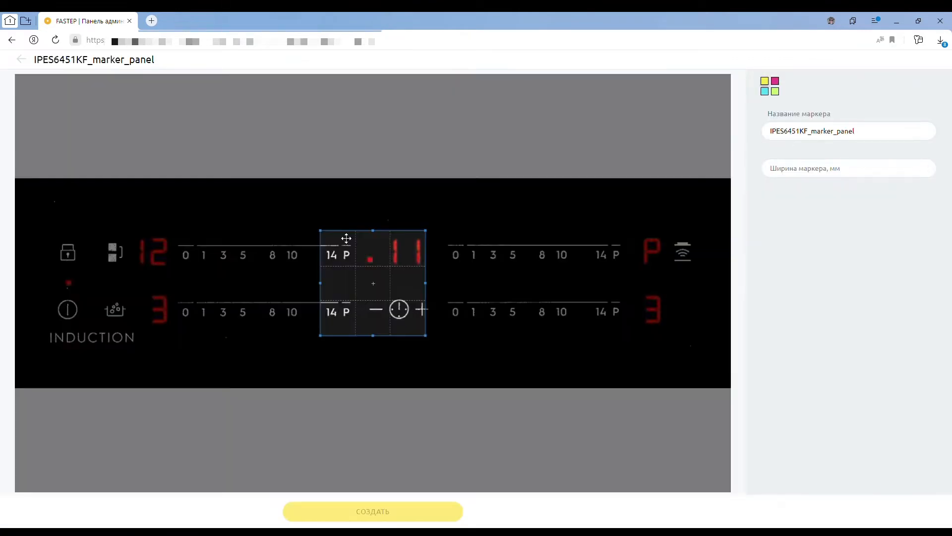
Extend the crop frame over the whole control panel image, set the marker width to 311 mm and create the marker
drag(304, 270, 45, 192)
drag(120, 283, 744, 412)
click(787, 175)
text(311)
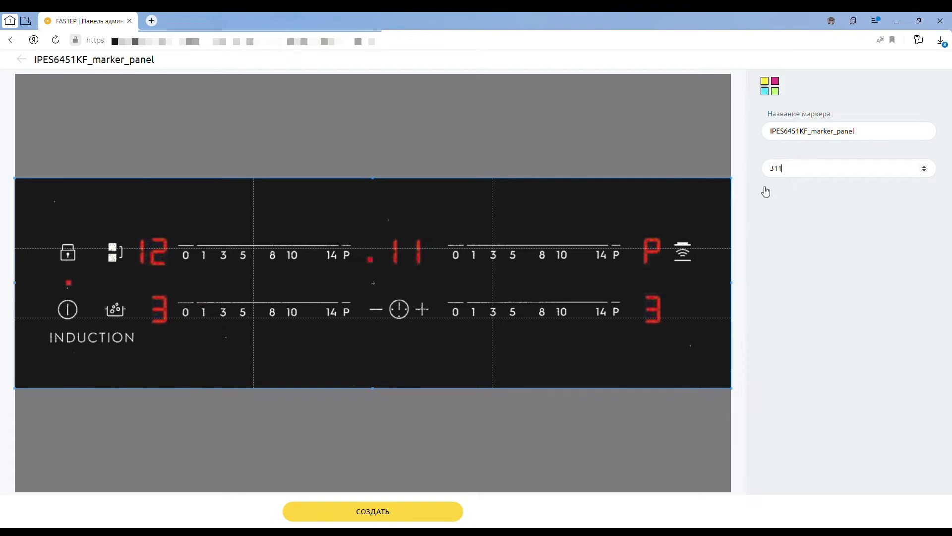
click(377, 513)
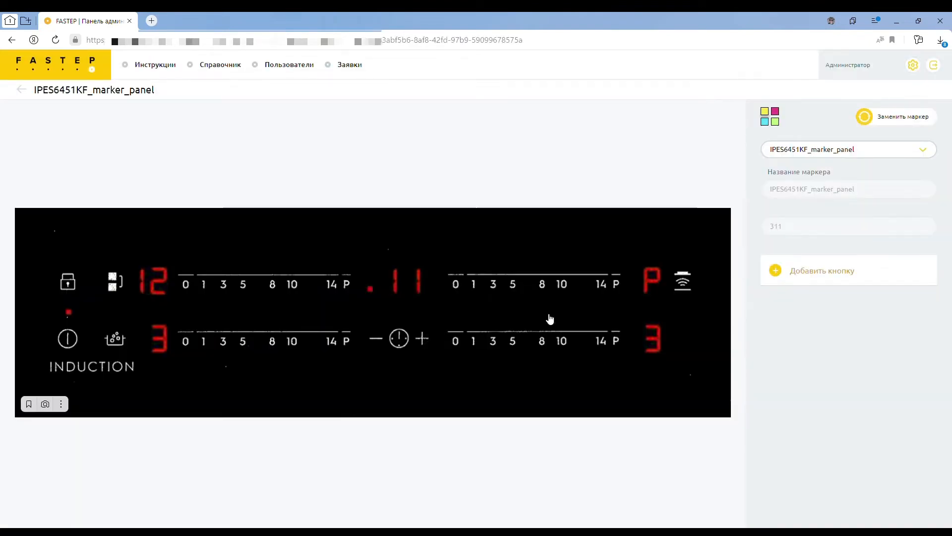
Add a button area around the power icon above the INDUCTION label and name it "Вкл/Выкл"
click(851, 280)
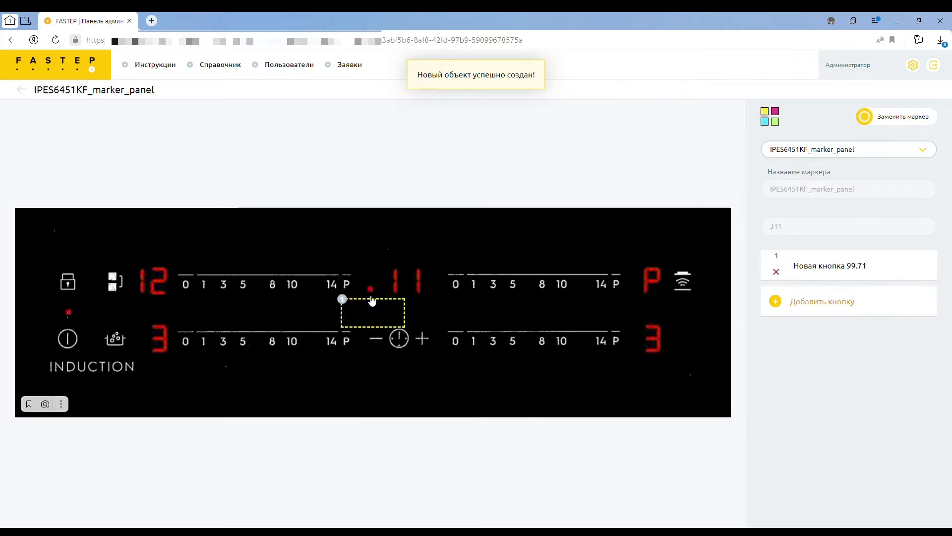
mouse_move(374, 311)
mouse_down()
mouse_move(139, 304)
mouse_move(89, 340)
mouse_move(110, 343)
mouse_move(84, 342)
mouse_up()
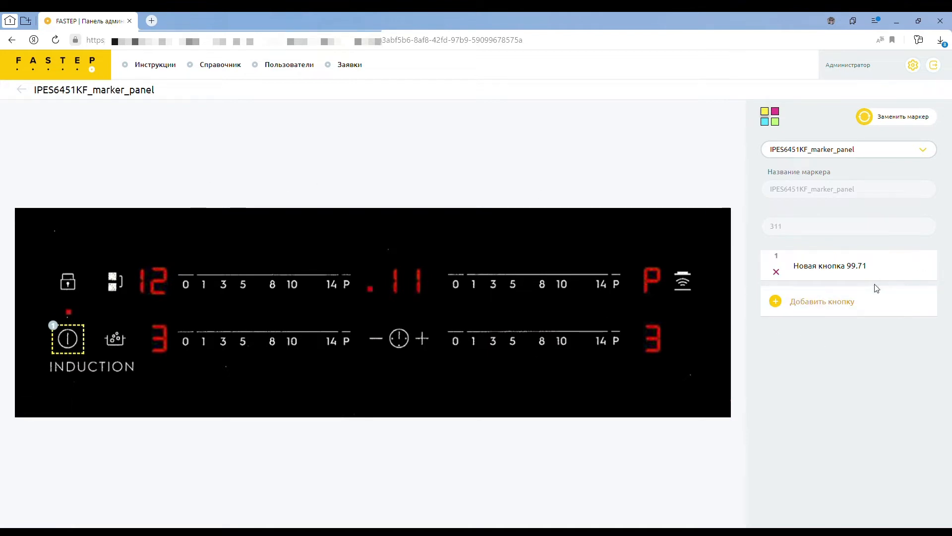
double_click(823, 270)
text(Вкл/Выкл)
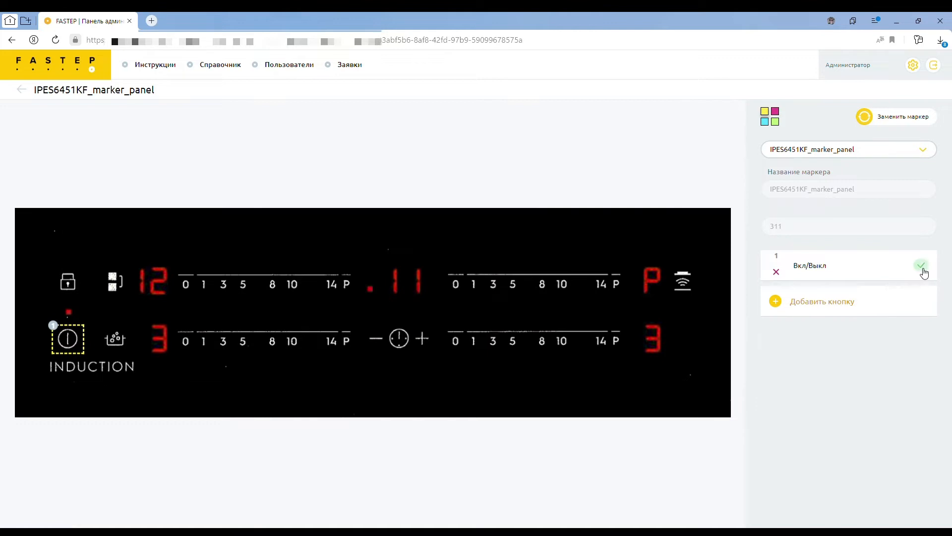
click(921, 267)
Add a button area named "Индикатор включения" and place it over the red indicator dot above the power icon
click(865, 311)
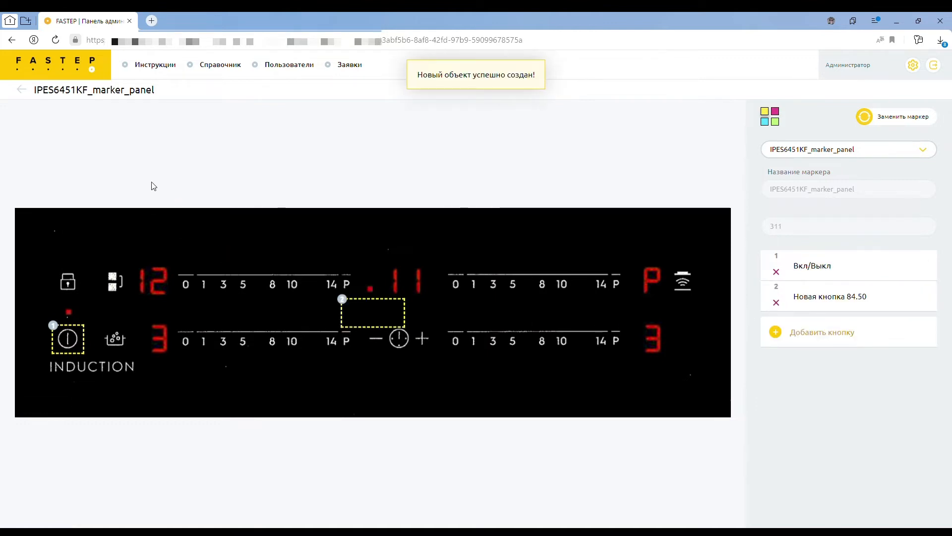
double_click(815, 298)
key(ctrl+a)
text(Индикатор включения)
click(921, 296)
mouse_move(375, 311)
mouse_down()
mouse_move(98, 306)
mouse_move(83, 323)
mouse_move(91, 315)
mouse_up()
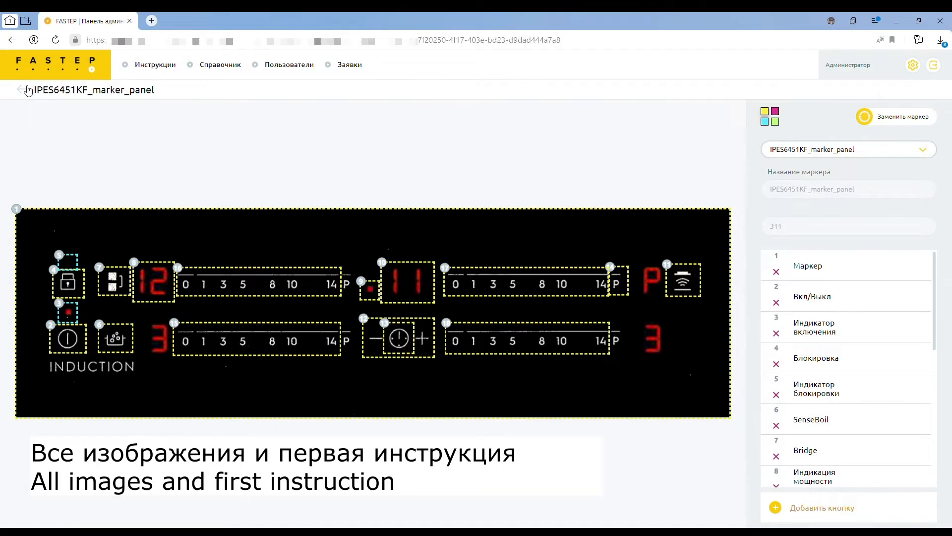
Leave the marker editor, open model IPES6451KF under Варочные панели and Electrolux, and create its first instruction
click(28, 90)
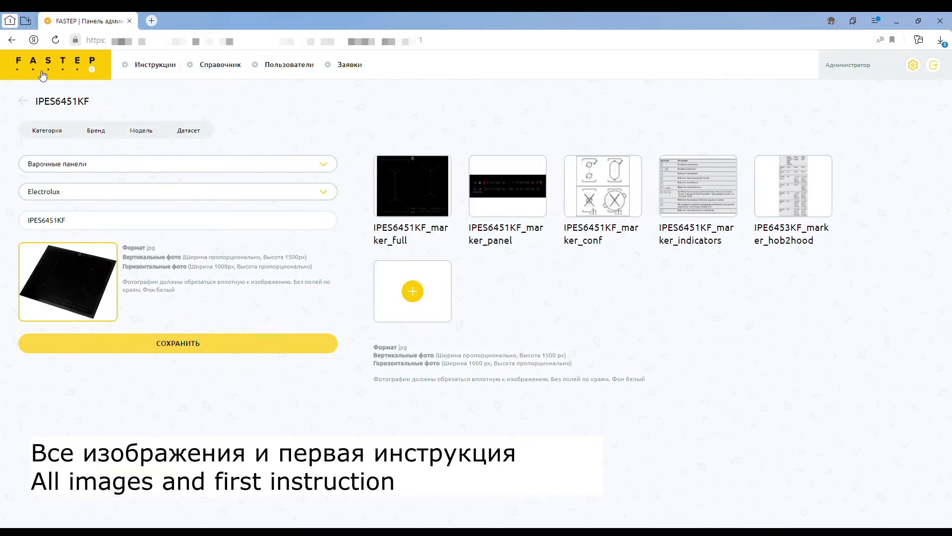
click(42, 76)
click(94, 206)
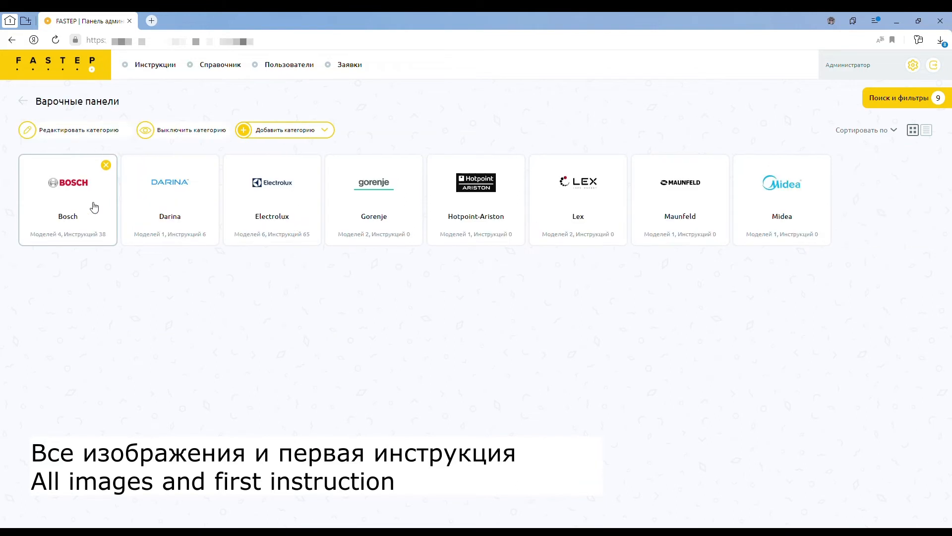
click(261, 214)
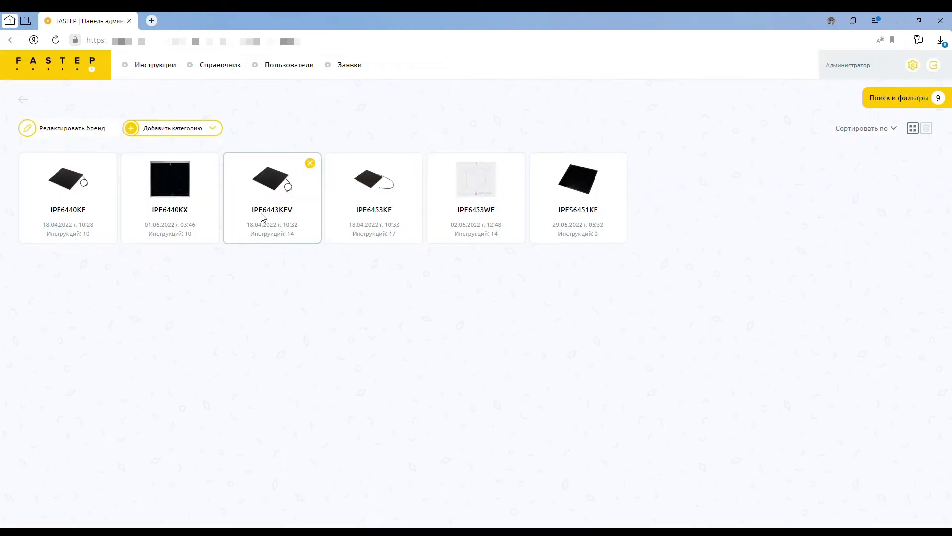
click(608, 221)
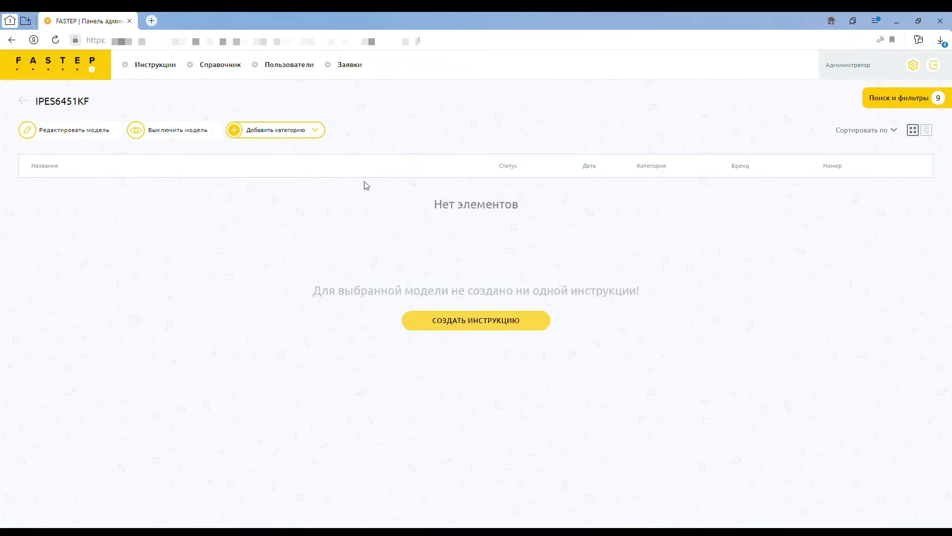
click(514, 327)
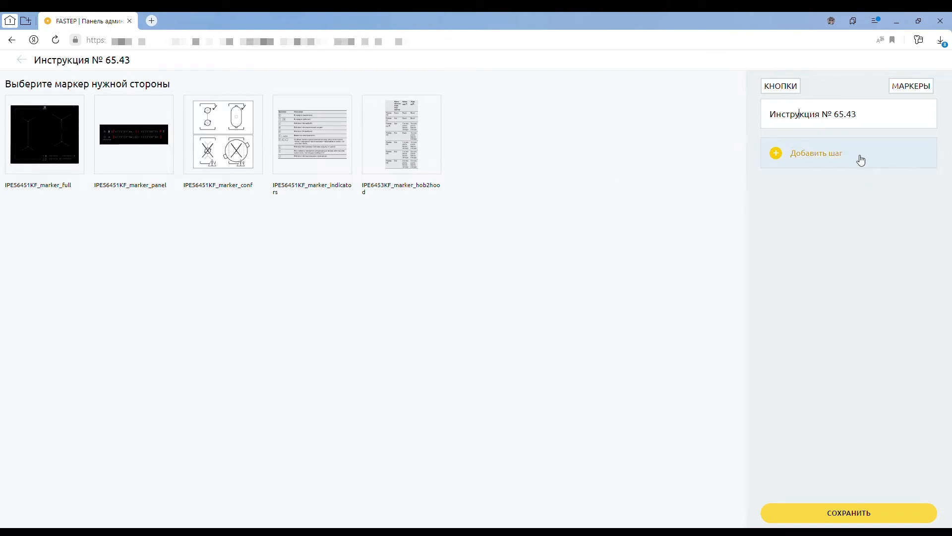
Add the first step to the instruction "Знакомство с моделью" with marker IPES6451KF_marker_panel, button "Вкл/Выкл" and text "Включение и выключение варочной панели"
click(816, 159)
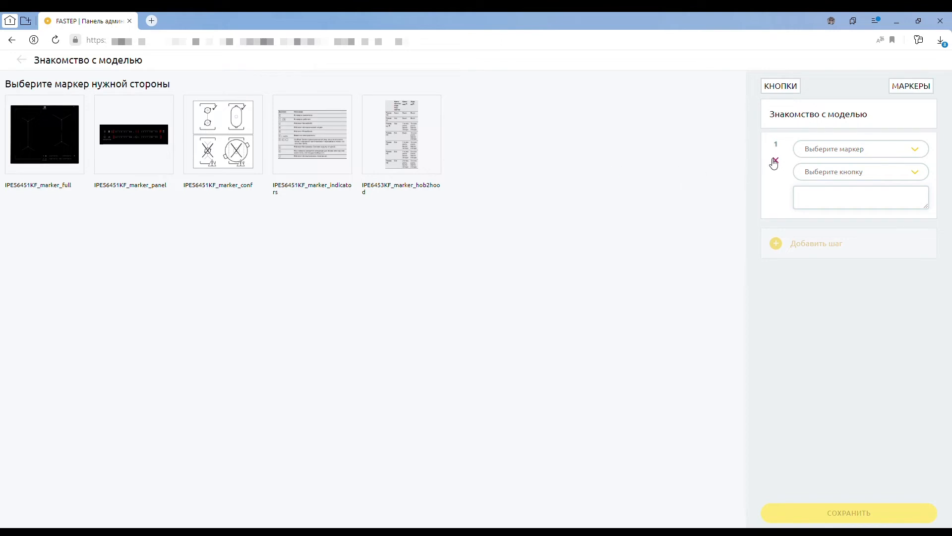
text(Включение и выключение варочной панели)
click(824, 149)
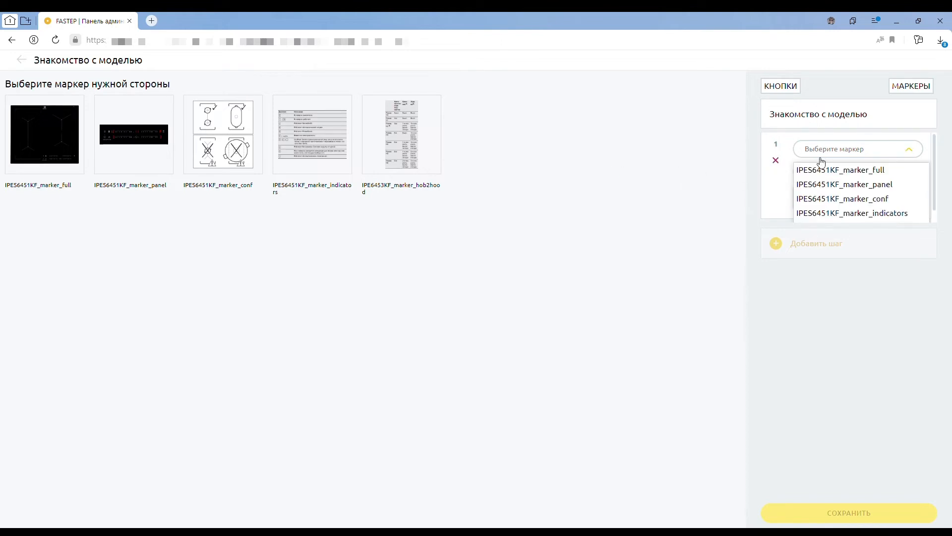
click(822, 185)
click(820, 174)
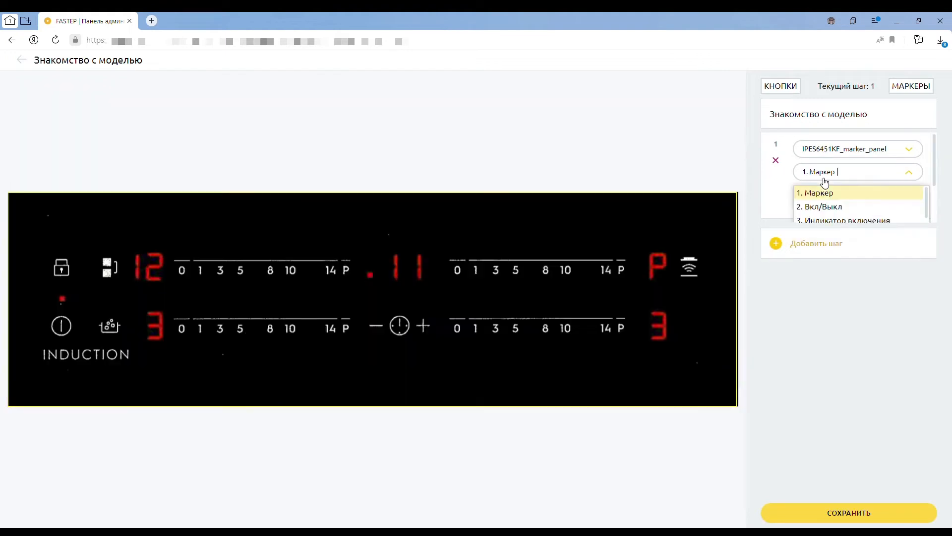
click(820, 206)
Add a second step with marker IPES6451KF_marker_panel and button "Блокировка", and paste in the text "Блокировка/разблокировка панели управления"
click(816, 243)
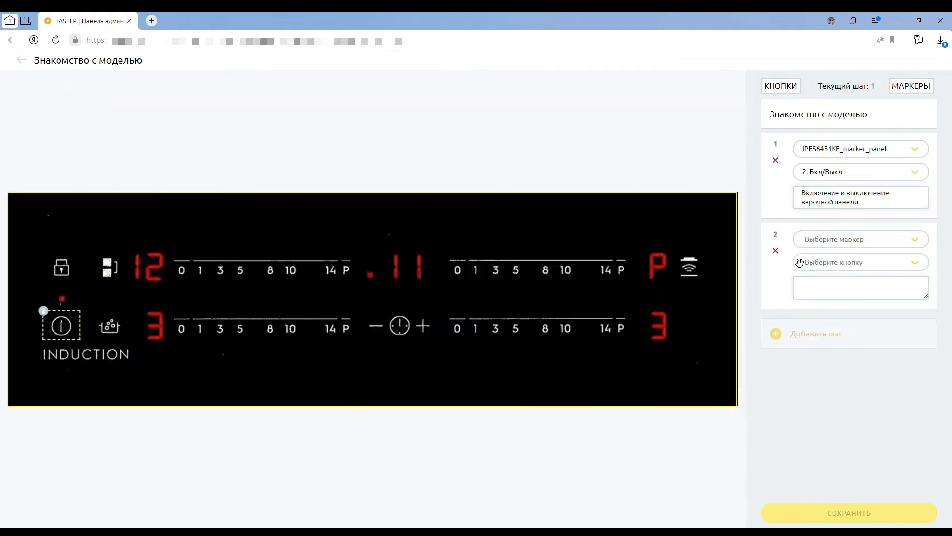
key(ctrl+v)
click(828, 240)
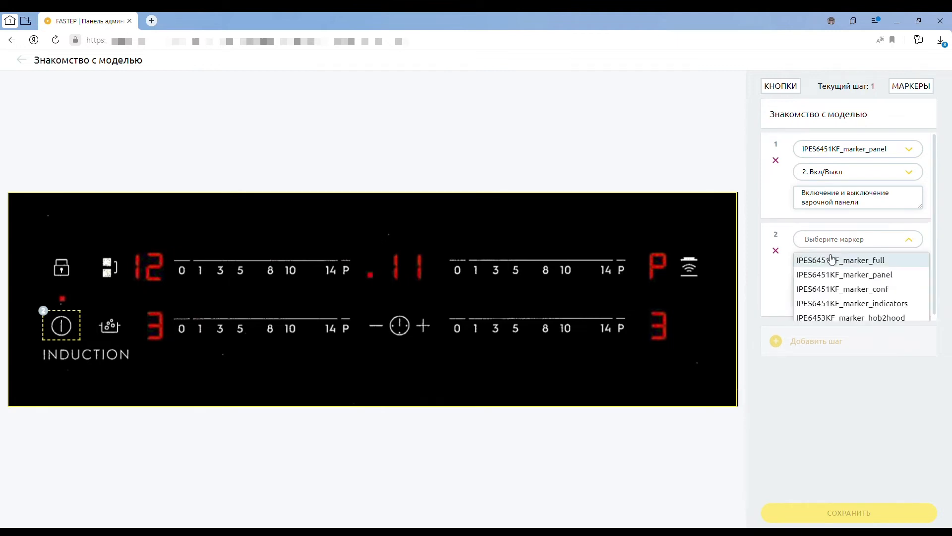
click(833, 274)
click(831, 269)
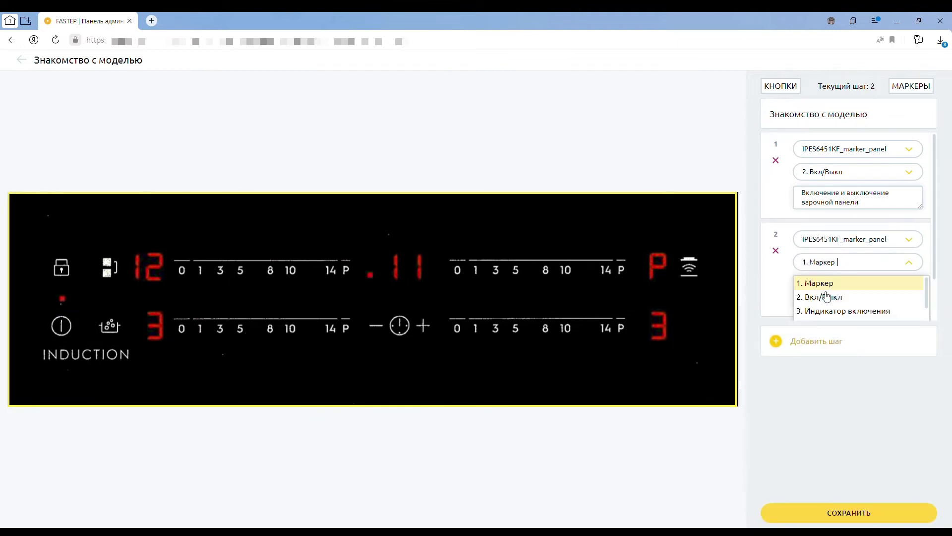
scroll(829, 298, down, 3)
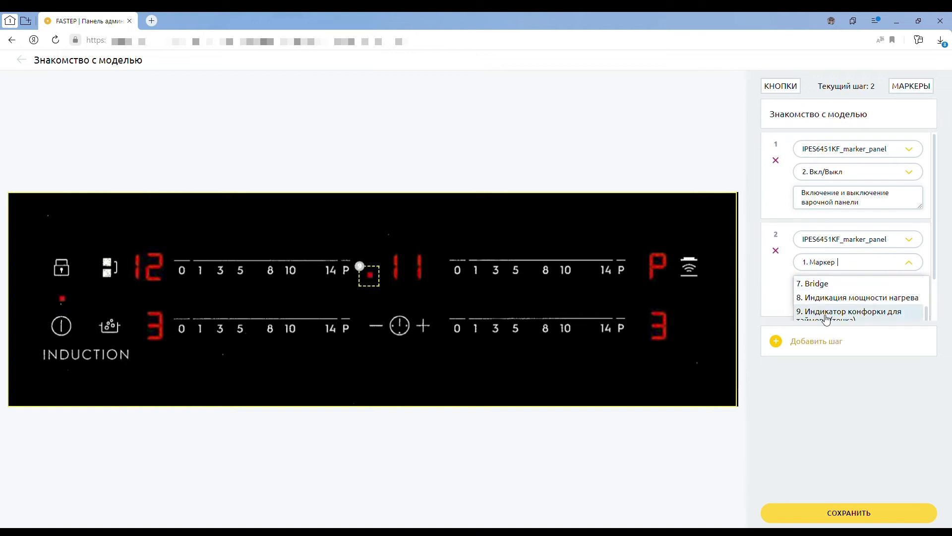
scroll(846, 262, down, 1)
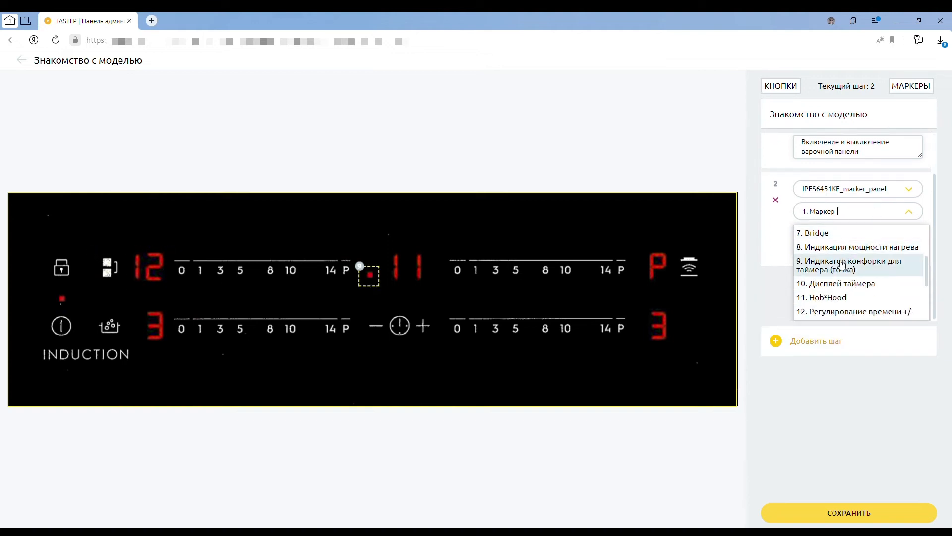
scroll(843, 262, up, 3)
click(833, 277)
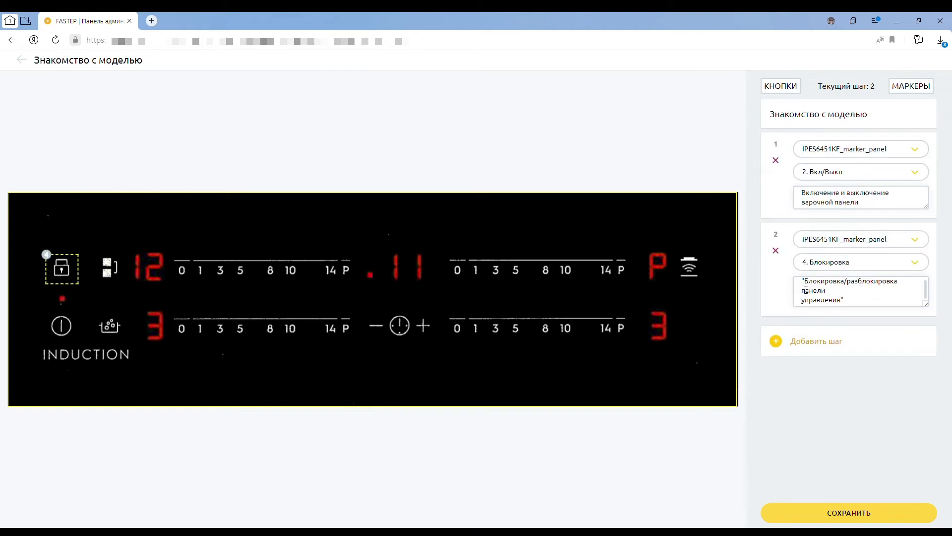
Clean up the second step's text by removing the quotation marks and the extra line break, leaving "Блокировка/разблокировка панели управления"
click(809, 284)
key(BackSpace)
key(BackSpace)
text(Б)
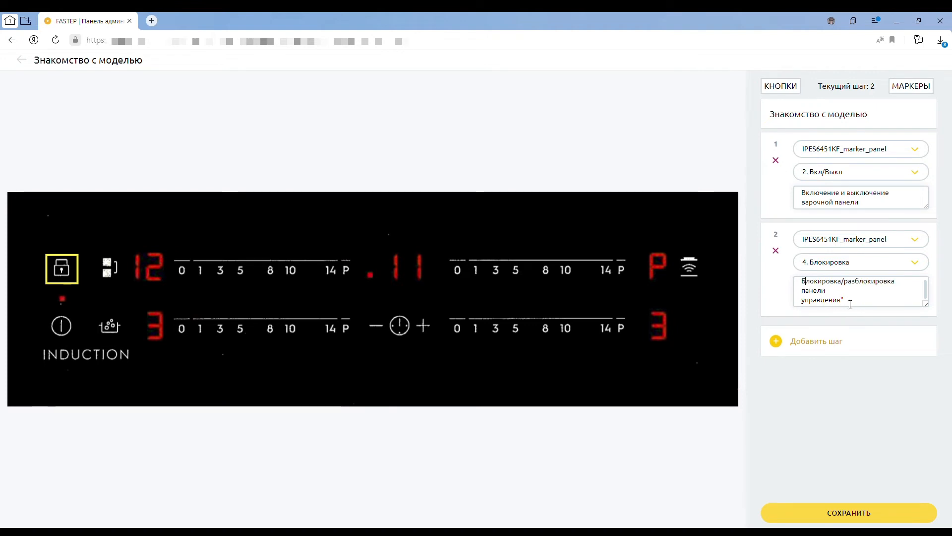
key(Delete)
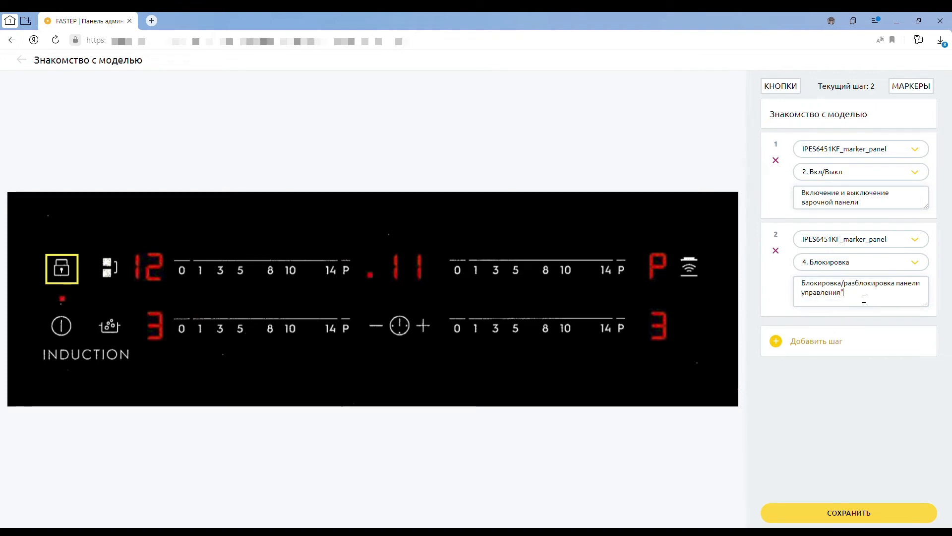
key(ctrl+a)
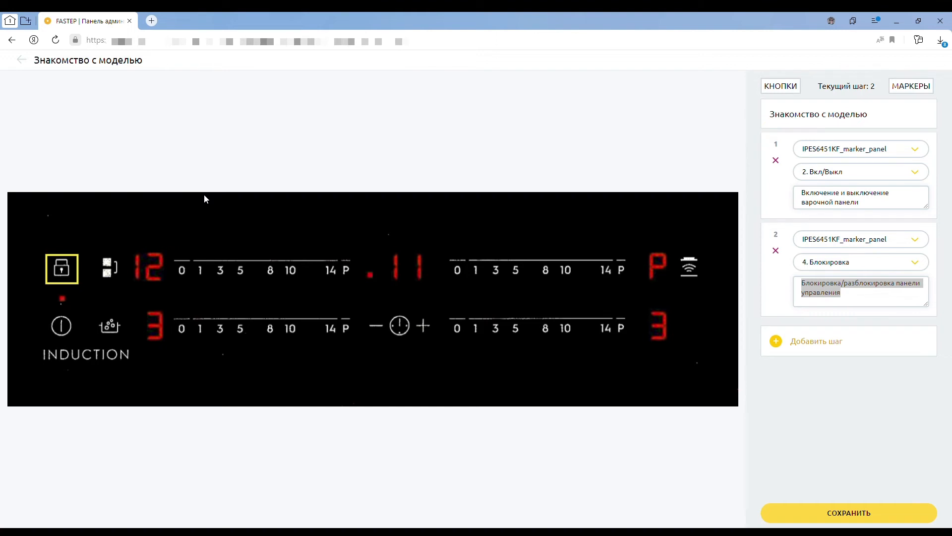
Add a third step with marker IPES6451KF_marker_panel, button "SenseBoil" and text "Включение и выключение функции «SenseBoil®»"
click(826, 344)
text(Включение и выключение функции «SenseBoil®»)
click(833, 337)
click(833, 272)
click(819, 361)
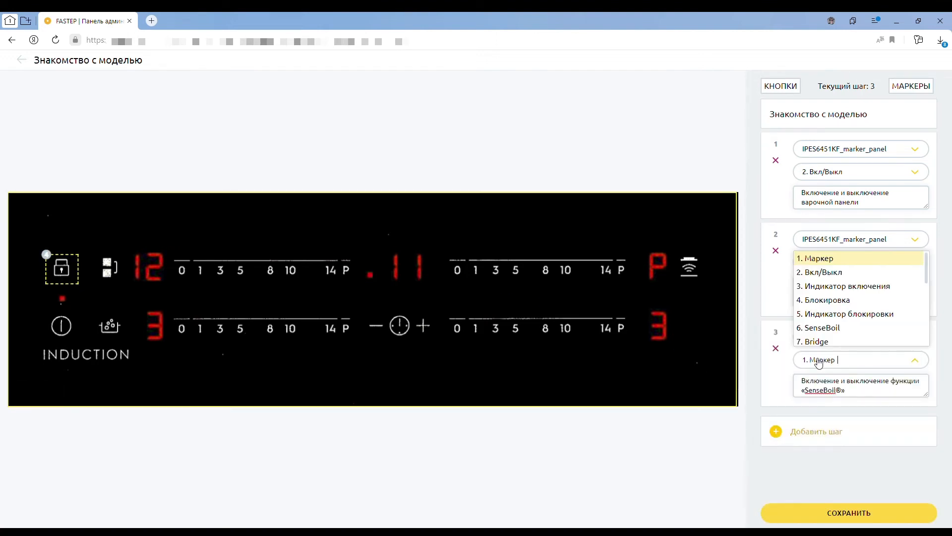
click(827, 327)
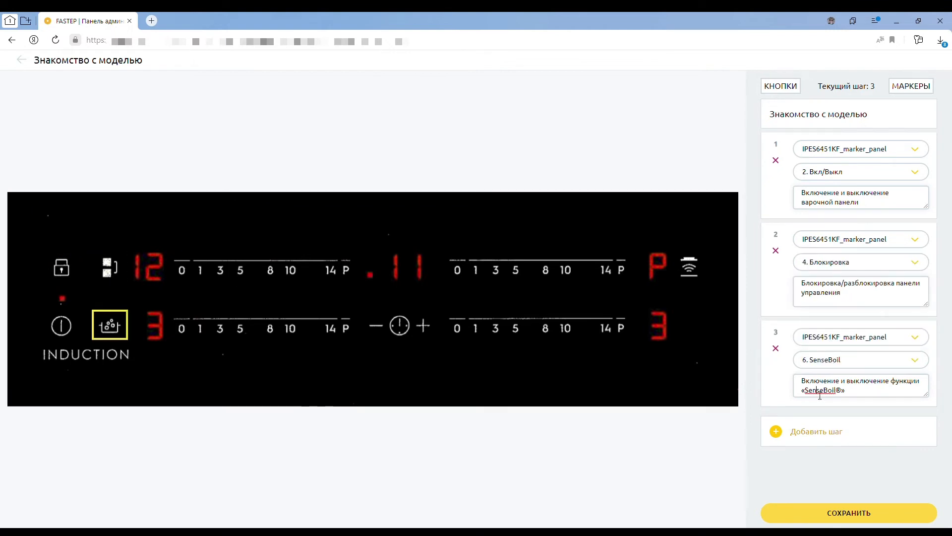
Add a fourth step with marker IPES6451KF_marker_full and button "Панель управления", and start its description text
click(826, 434)
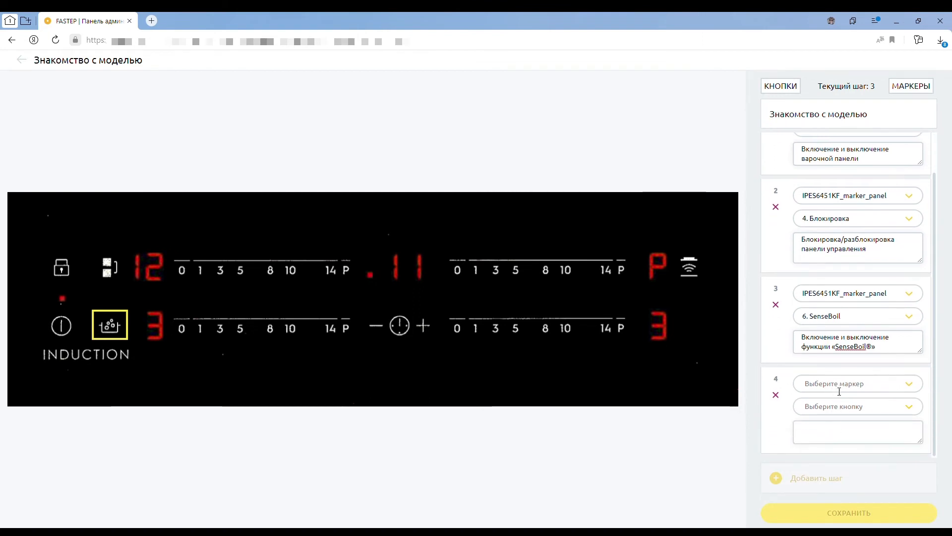
click(840, 392)
click(844, 305)
click(828, 406)
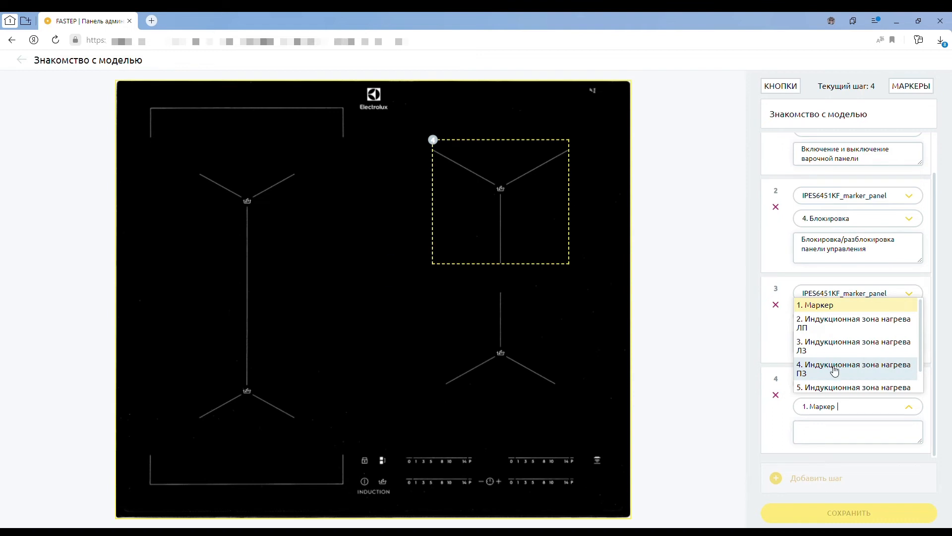
scroll(835, 370, down, 1)
click(834, 387)
click(829, 432)
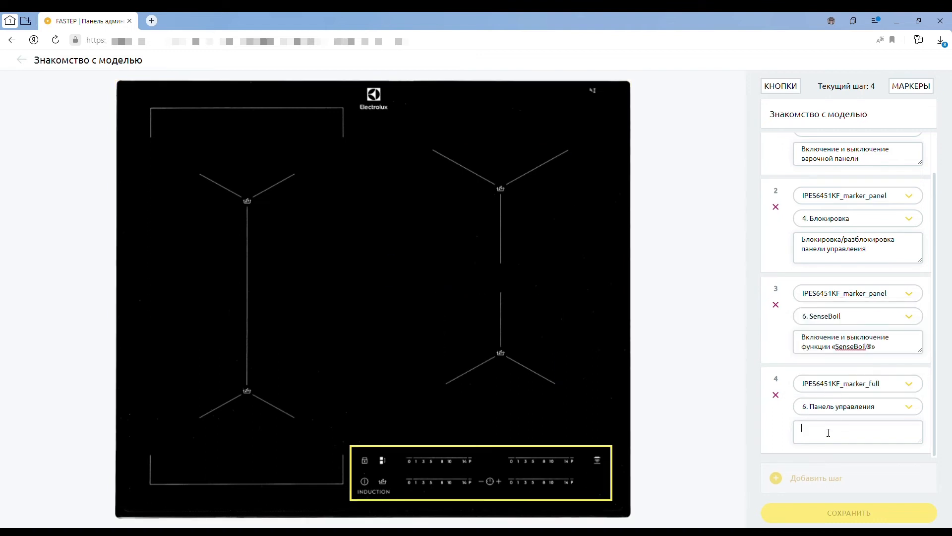
text(П)
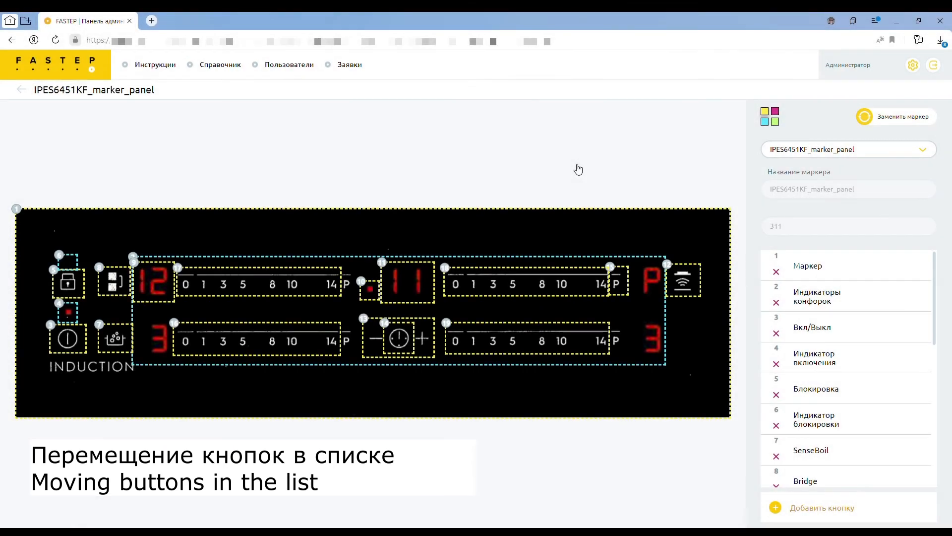
Reorder the button list of IPES6451KF_marker_panel by moving "Индикаторы конфорок" below "Вкл/Выкл"
mouse_move(821, 309)
mouse_move(854, 295)
mouse_down()
mouse_move(853, 329)
mouse_move(855, 299)
mouse_up()
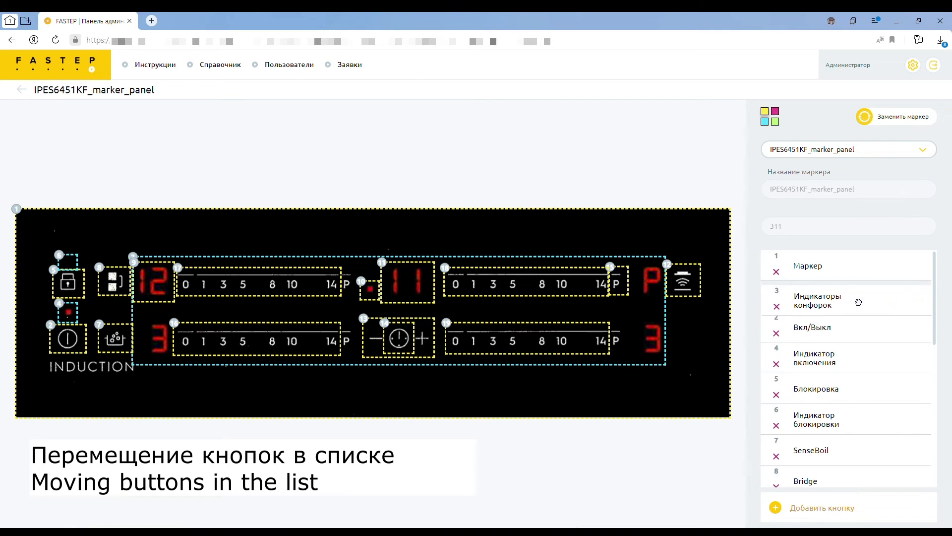
drag(850, 455, 866, 442)
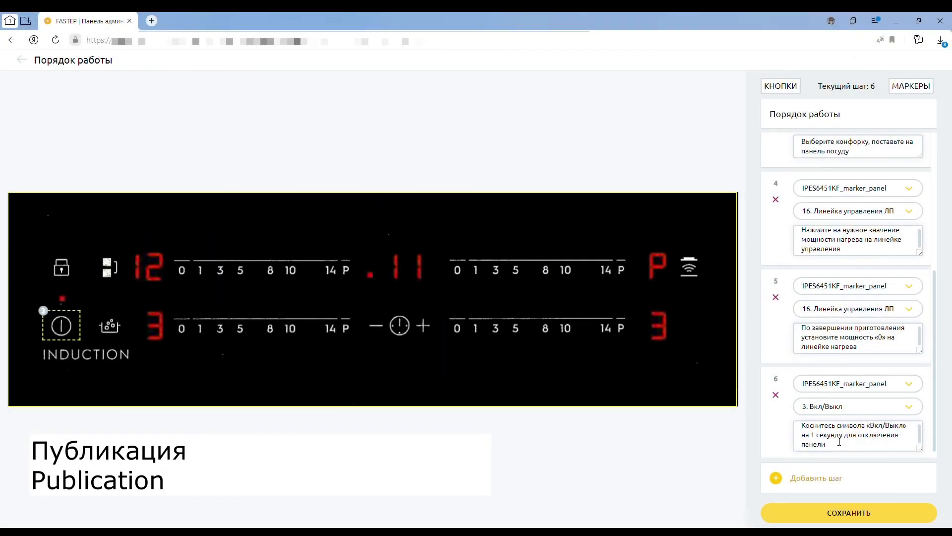
Save the instruction "Порядок работы" and change the status of the model's created instructions to "Опубликовано"
click(839, 441)
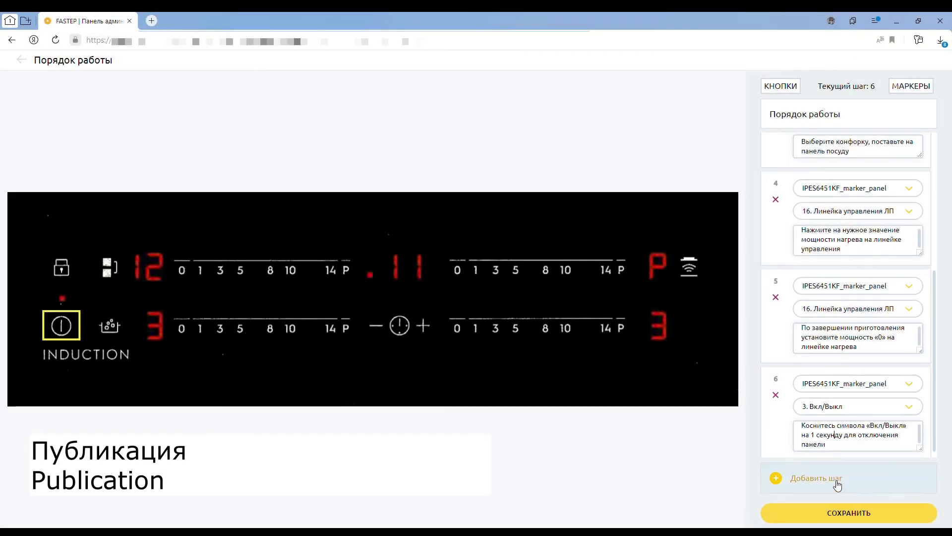
click(837, 516)
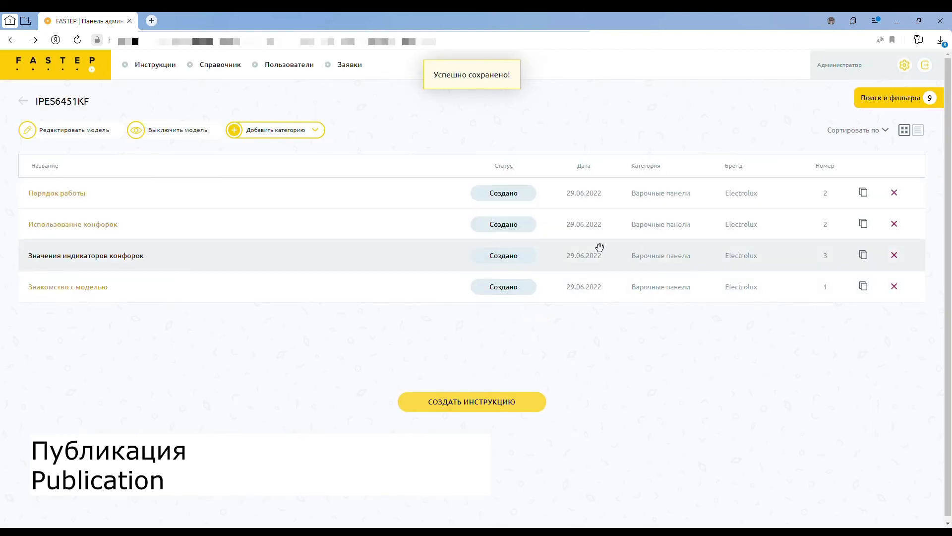
click(527, 230)
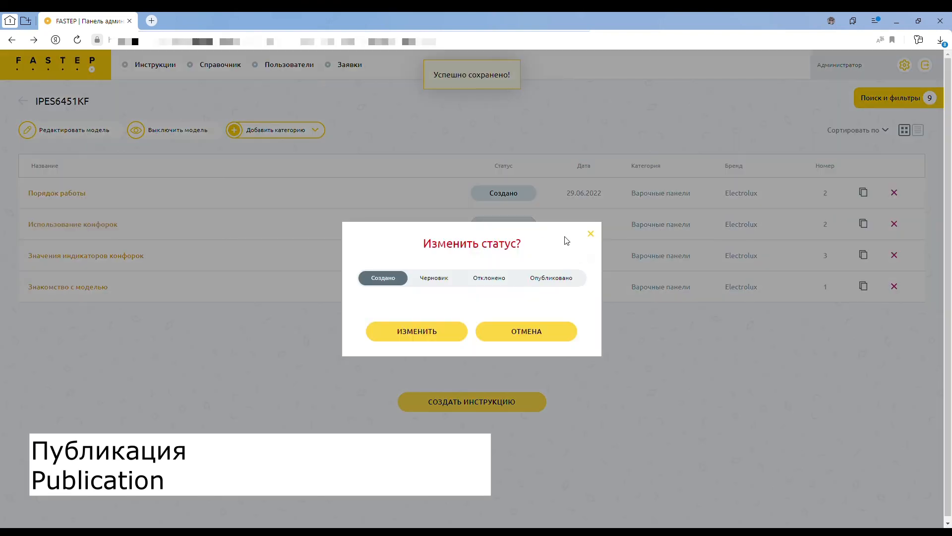
click(442, 339)
click(504, 283)
click(520, 284)
click(425, 331)
click(506, 287)
click(560, 277)
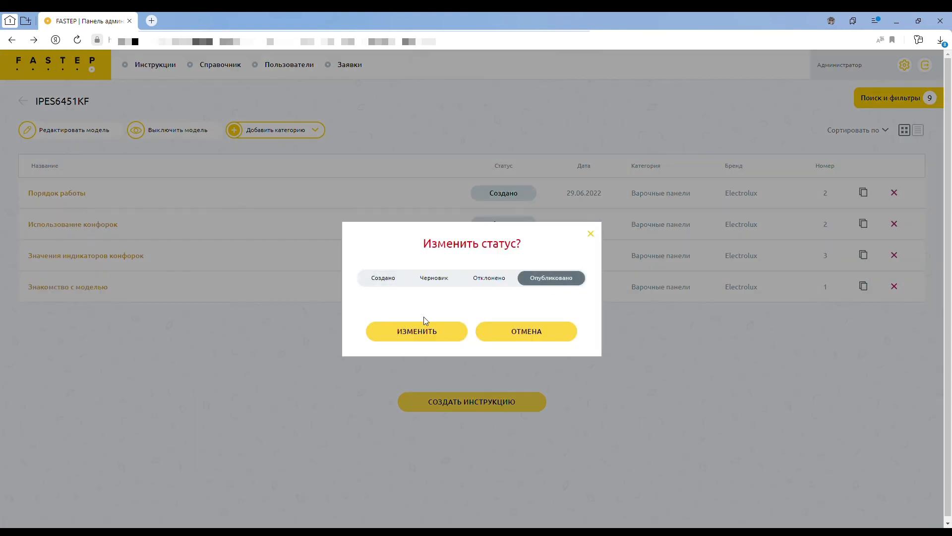
click(424, 337)
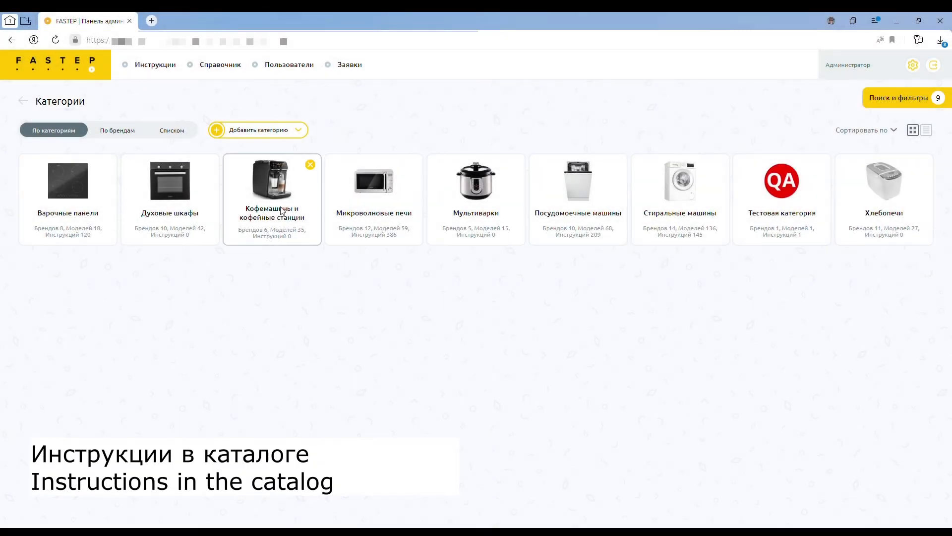
Open model IPES6451KF under Варочные панели and Electrolux, review its list of instructions and return to the categories
click(69, 213)
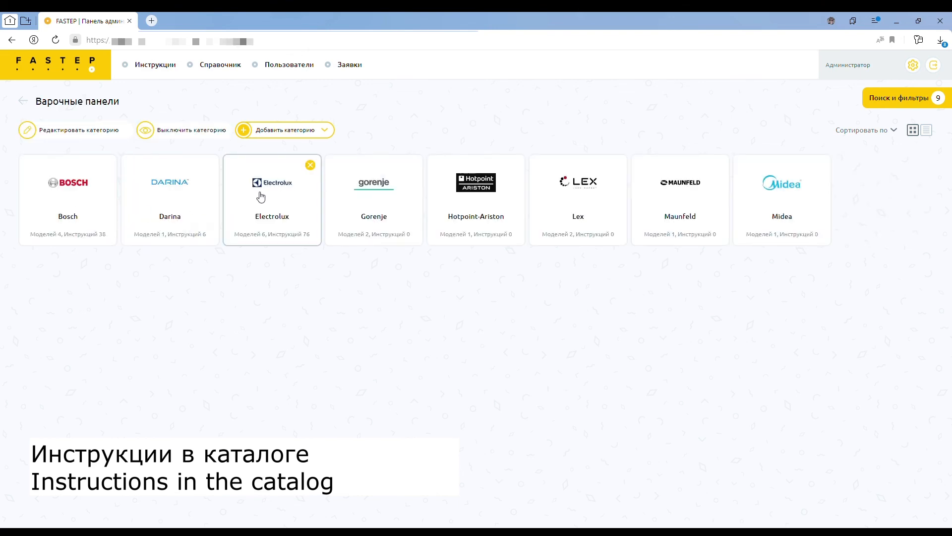
click(262, 196)
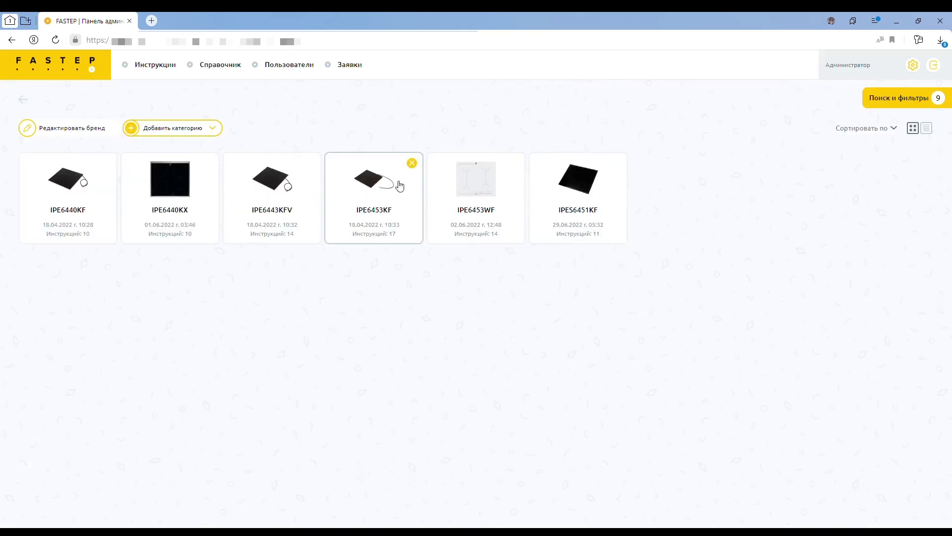
click(564, 196)
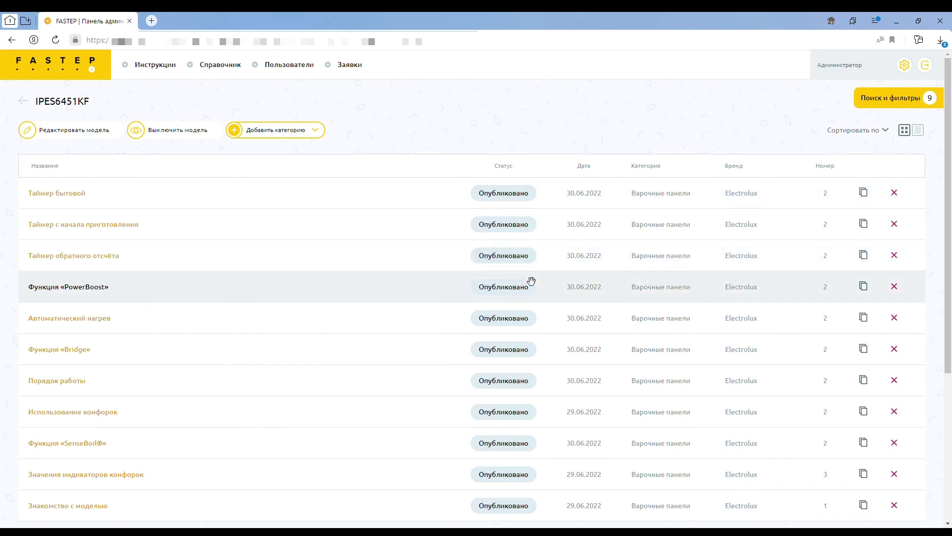
scroll(510, 351, down, 5)
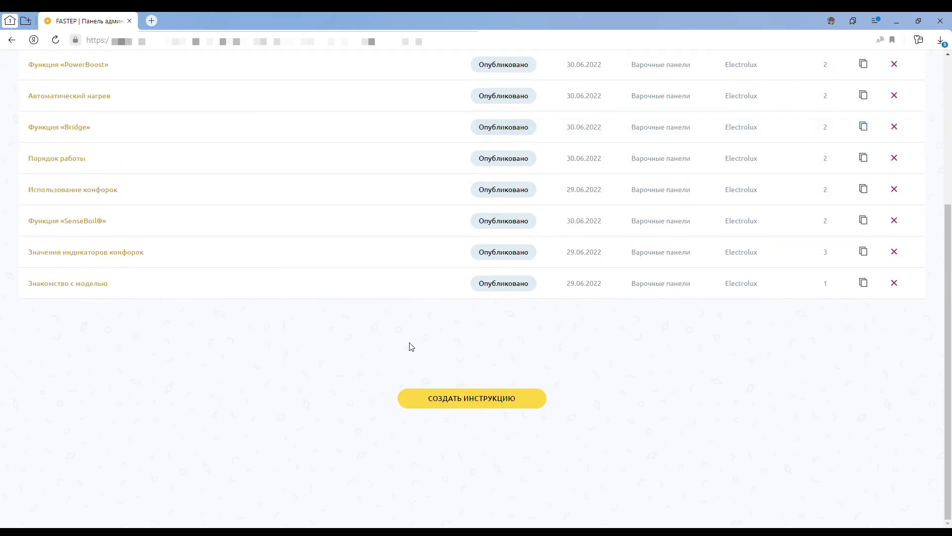
scroll(338, 332, up, 5)
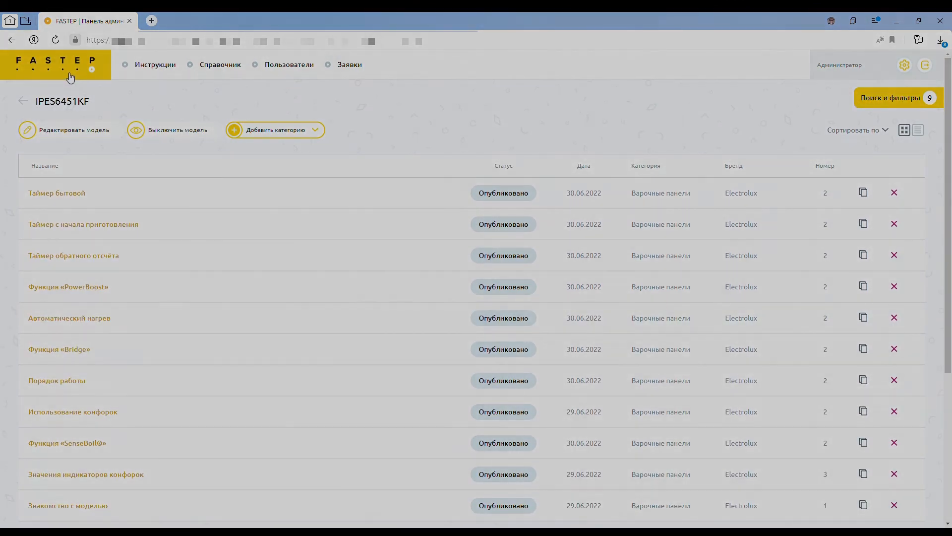
click(70, 76)
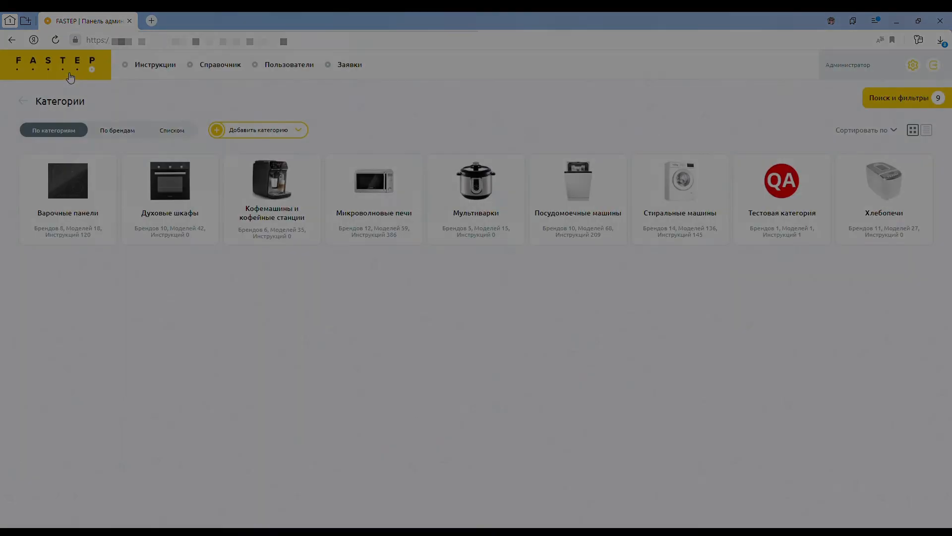